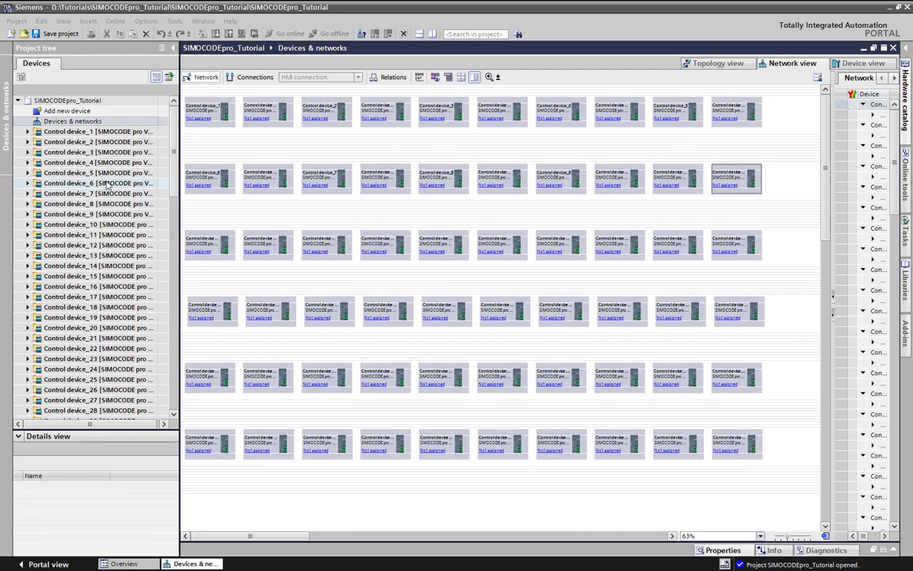
Open the device configuration of Control device_1 from the project tree
left_click(27, 131)
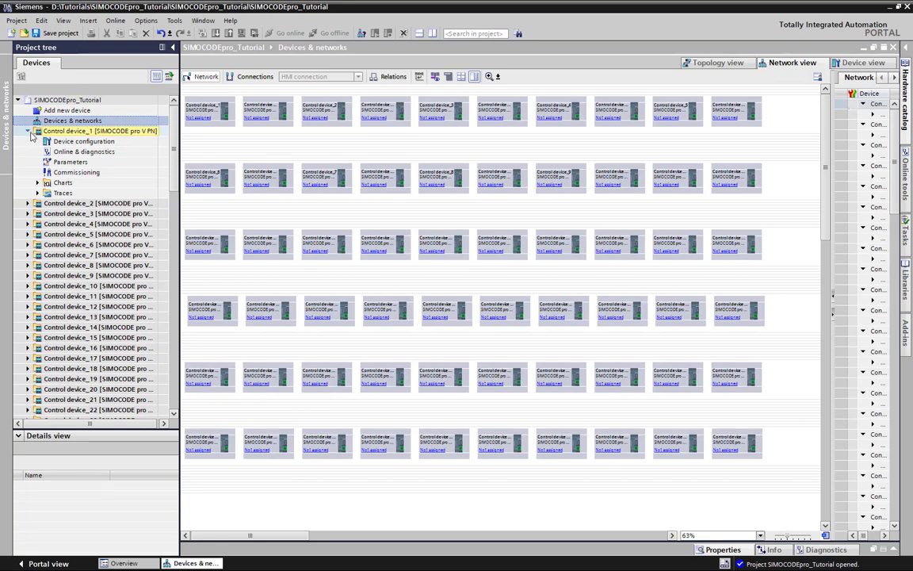
double_click(83, 142)
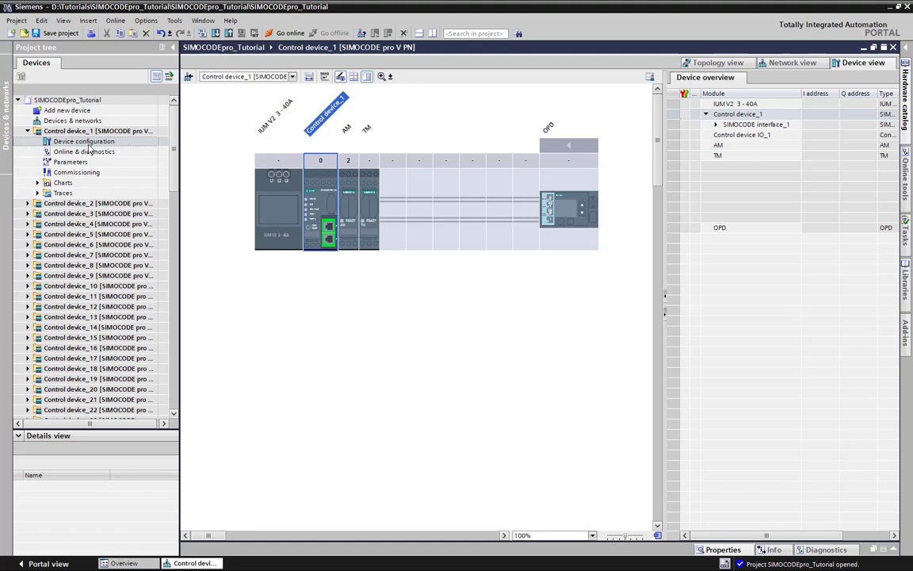
Open Control device_1's Parameters and show them as the expert list
double_click(76, 162)
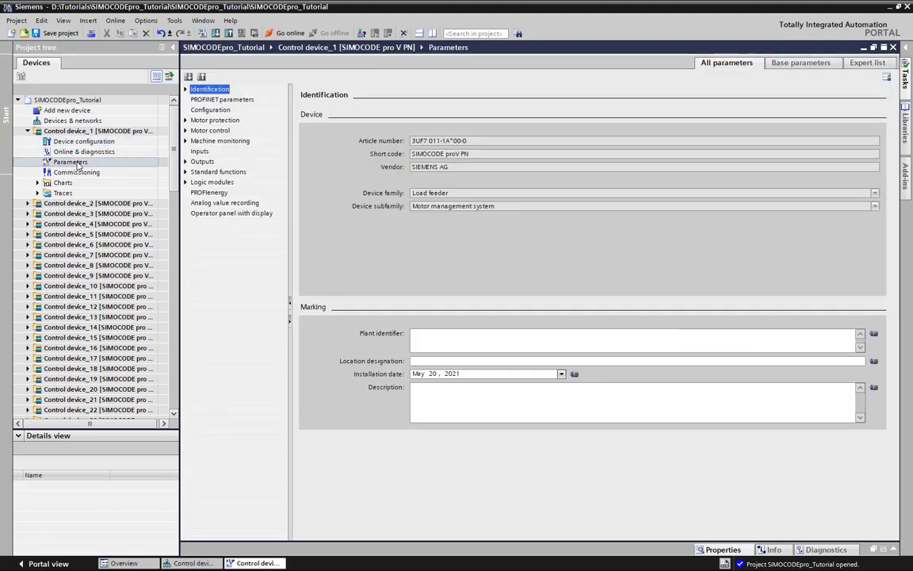
left_click(238, 100)
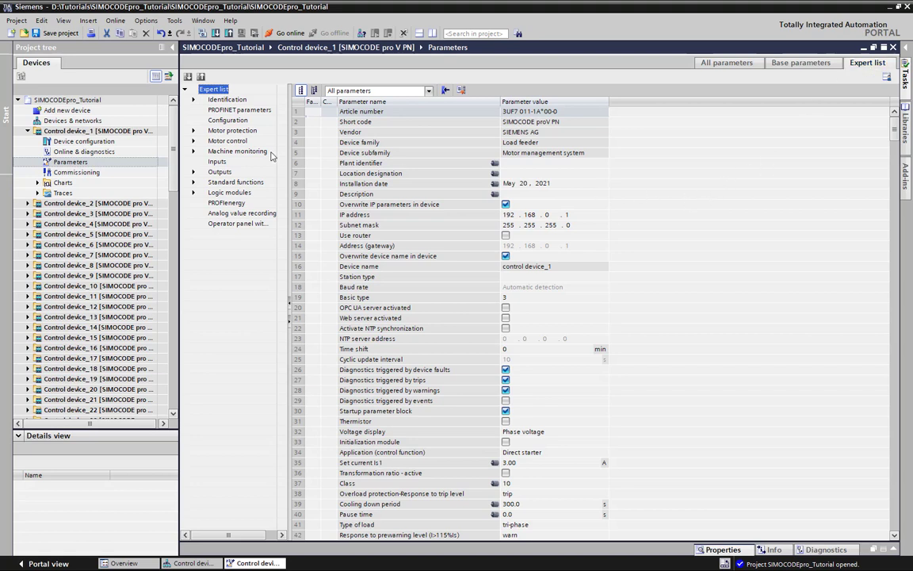
Under Motor protection > Overload/unbalance, set Is1 to 4.5 A and Class to 20
double_click(230, 131)
left_click(230, 141)
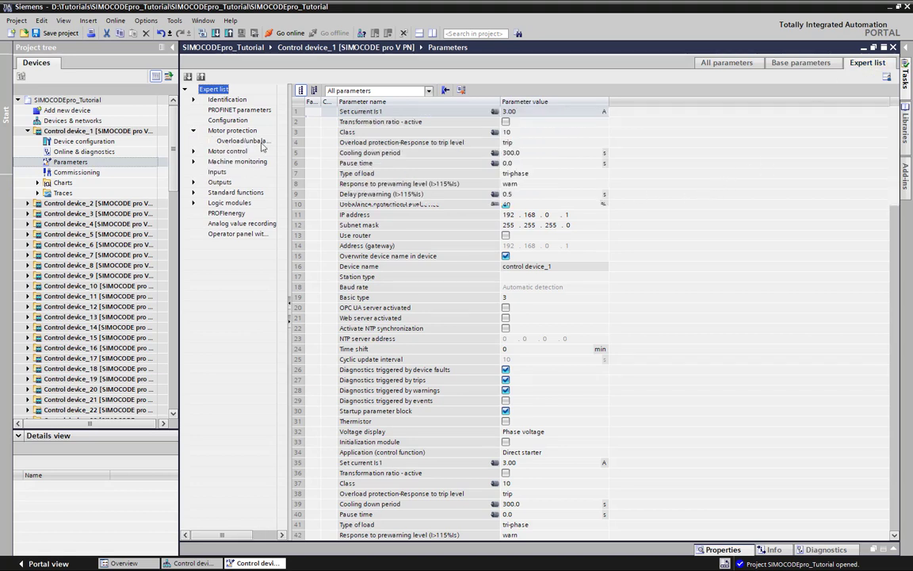
left_click(523, 114)
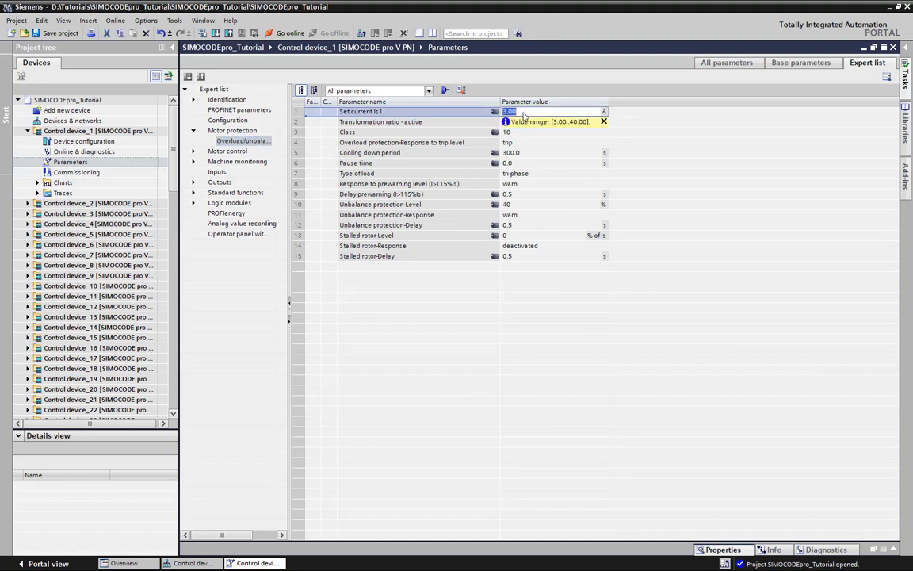
type("4.5")
key("Return")
left_click(518, 134)
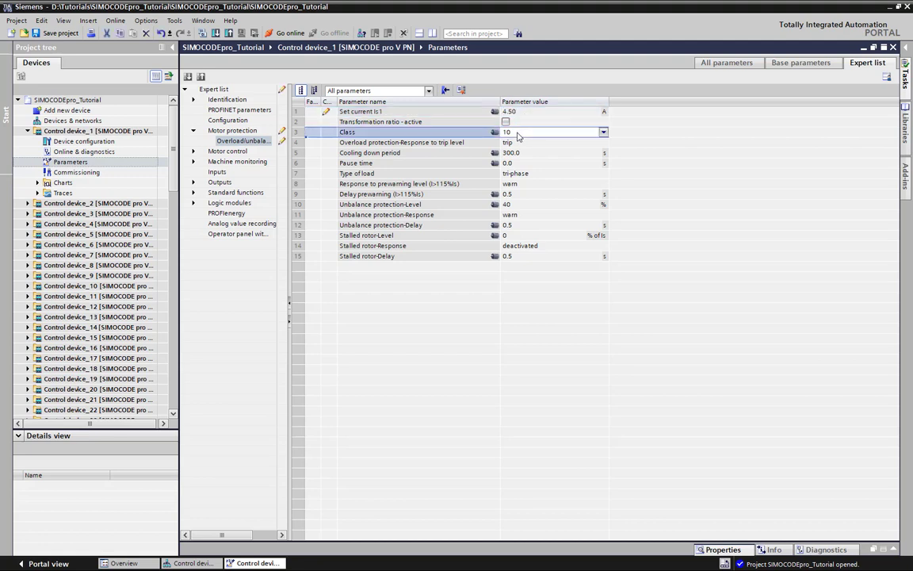
left_click(603, 131)
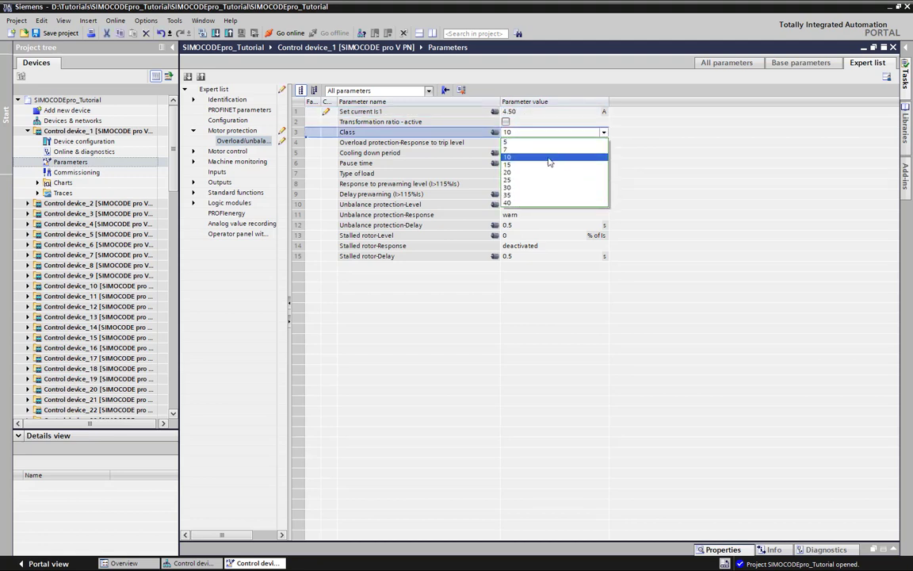
left_click(517, 174)
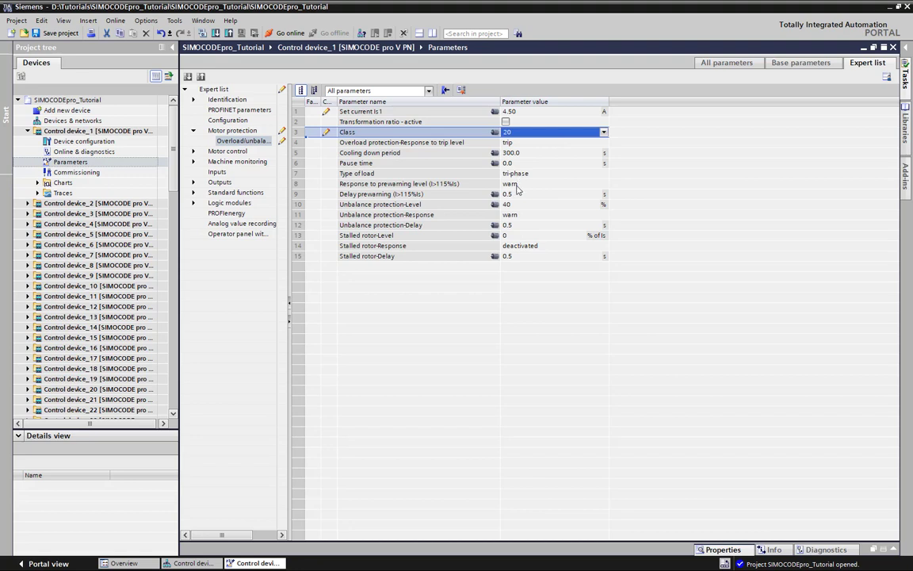
Set Stalled rotor-Response to trip and Stalled rotor-Level to 800 %
left_click(547, 246)
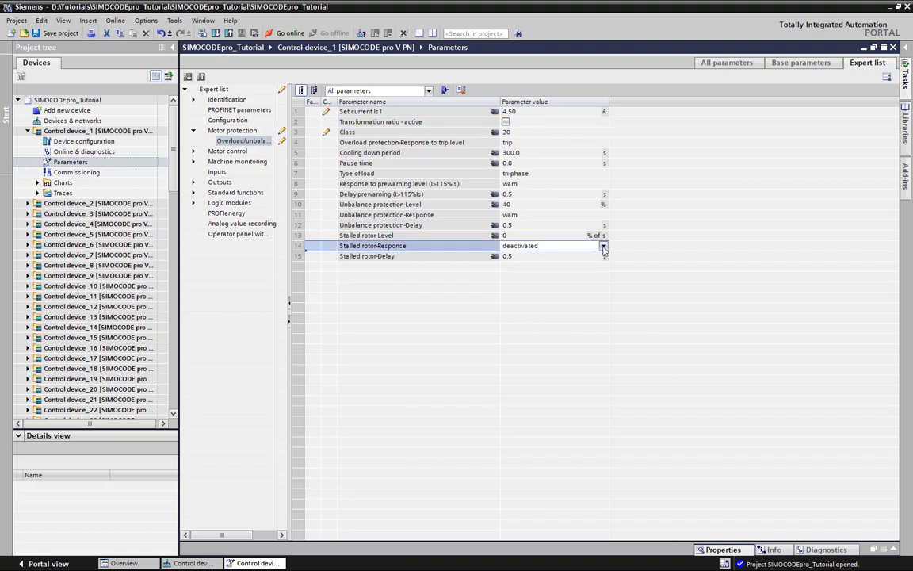
left_click(603, 246)
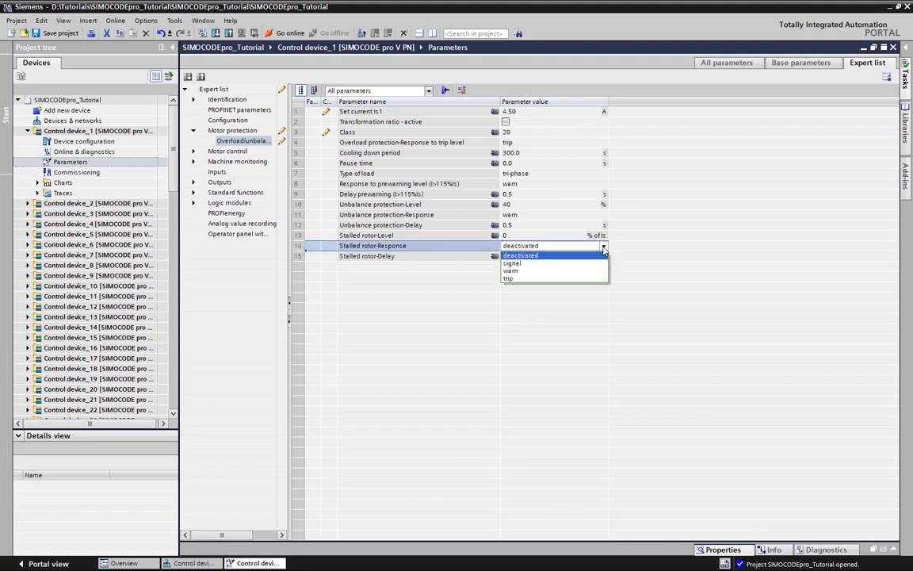
left_click(531, 282)
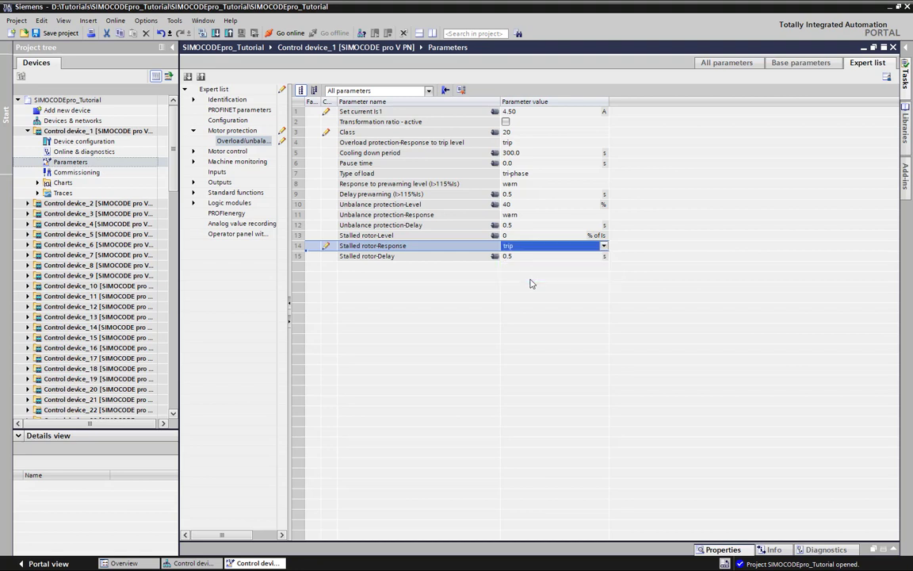
left_click(521, 237)
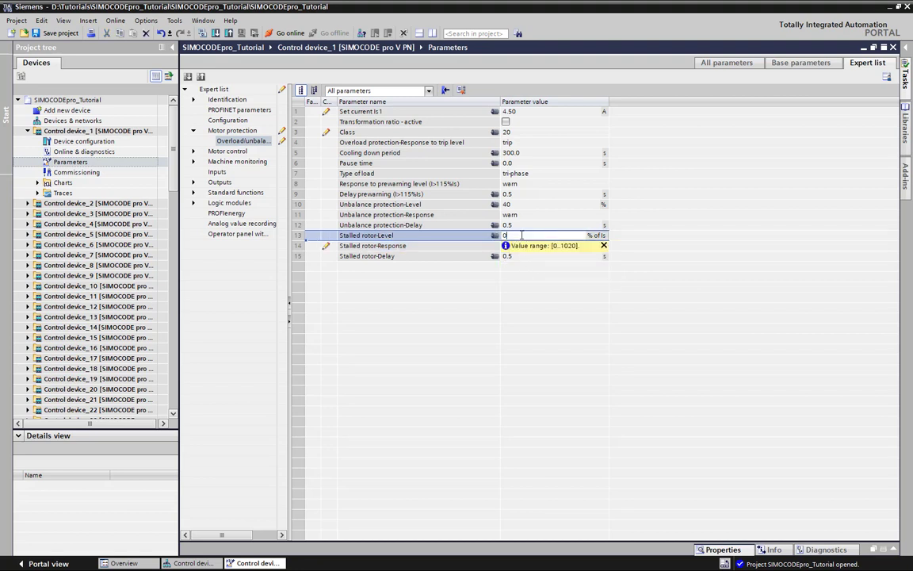
type("800")
key("Return")
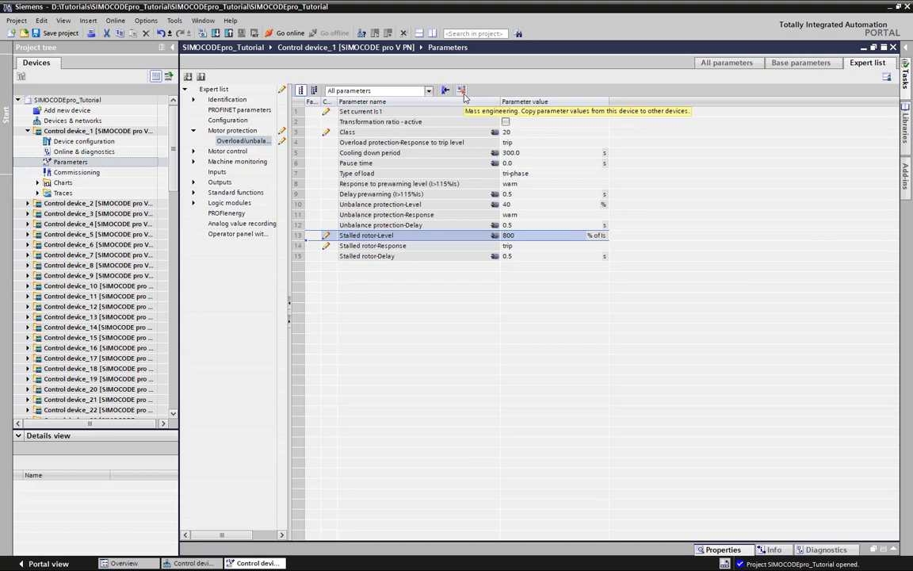
In mass engineering, add Control devices 2, 6, 7, 8 and 9 to the group
left_click(462, 92)
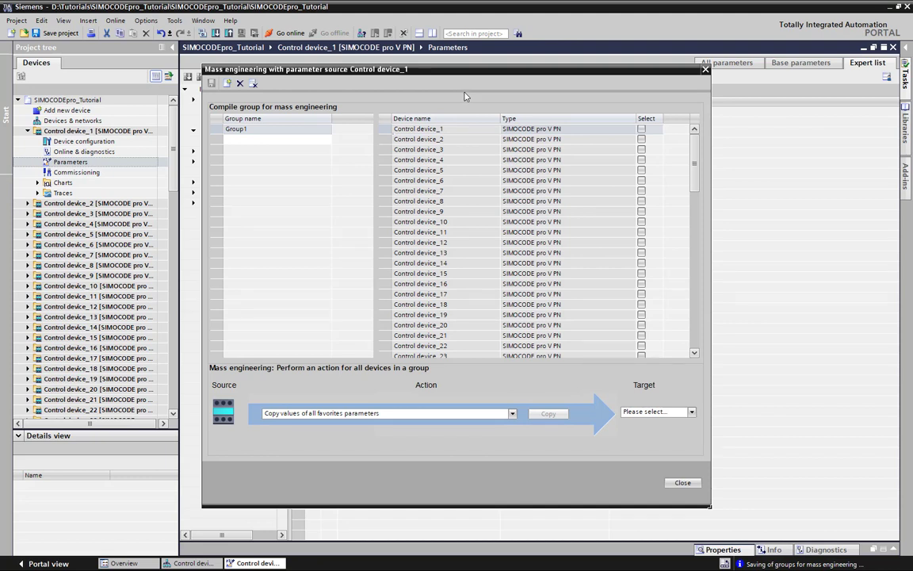
left_click(641, 140)
left_click(642, 180)
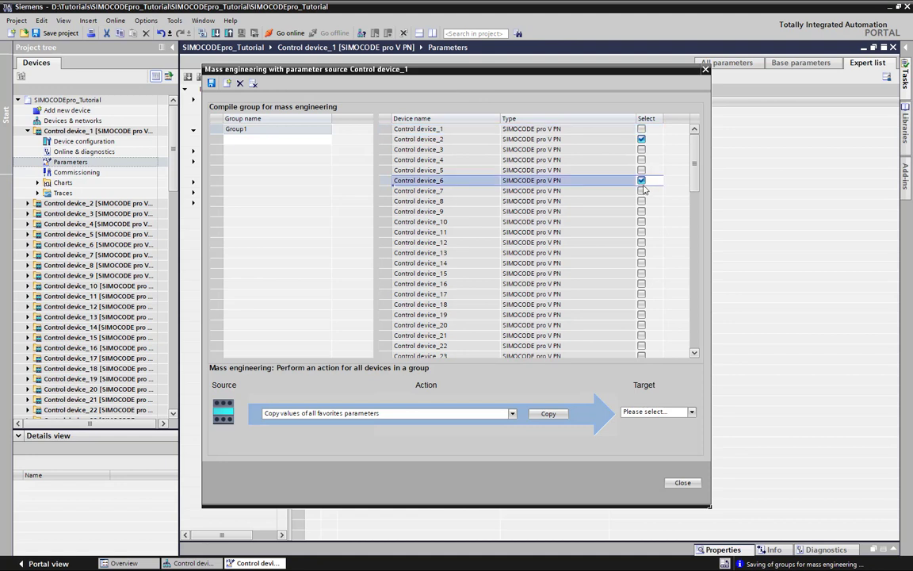
left_click(641, 191)
left_click(642, 201)
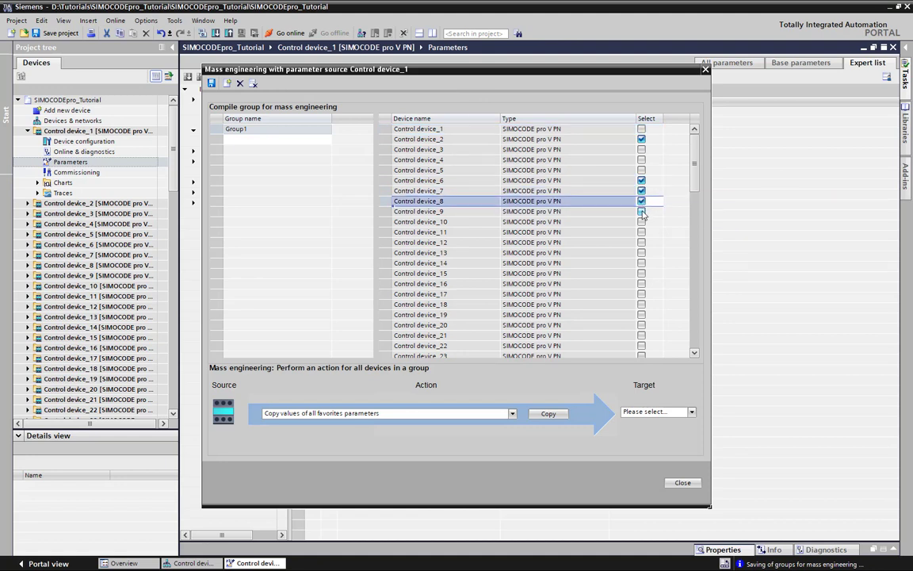
left_click(641, 211)
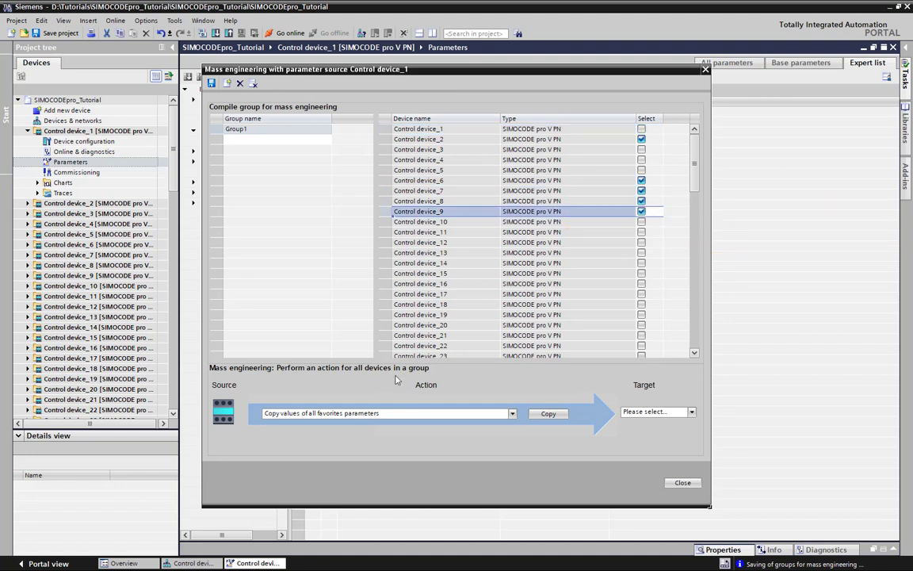
Choose 'Copy values of all changed parameters' with Group1 as the target
left_click(513, 413)
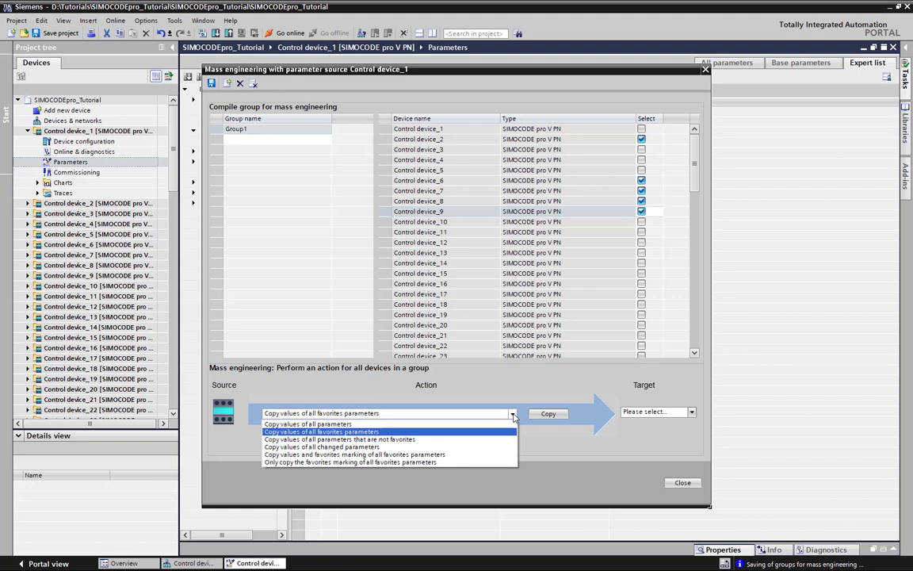
left_click(379, 447)
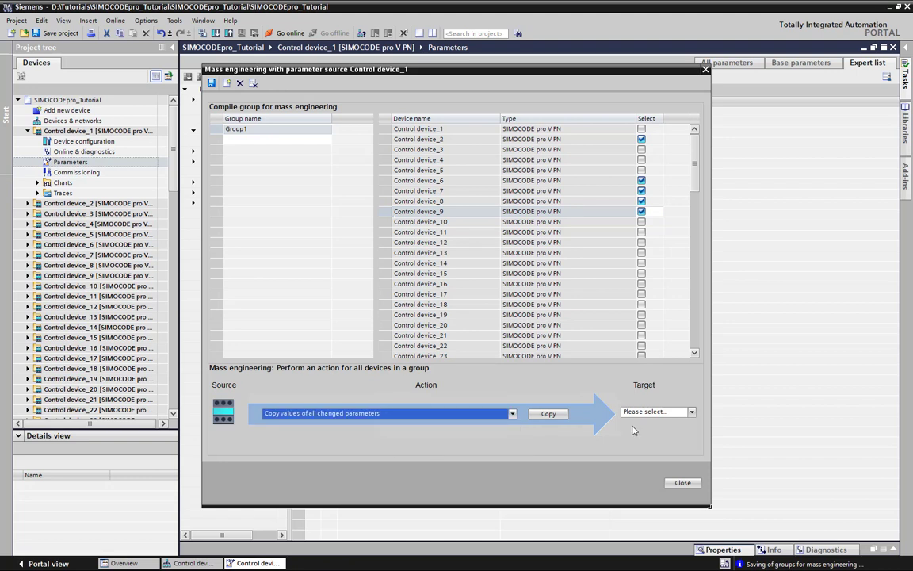
left_click(691, 411)
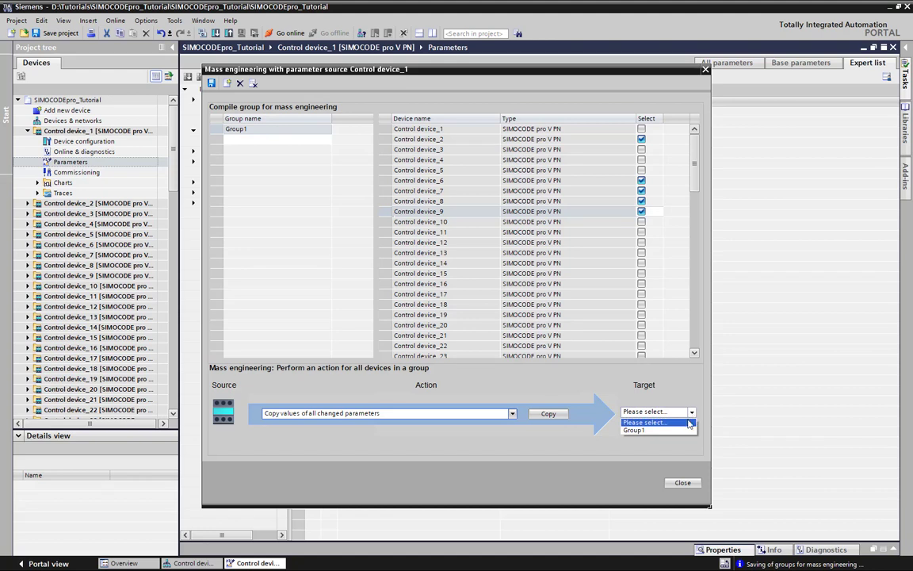
left_click(680, 431)
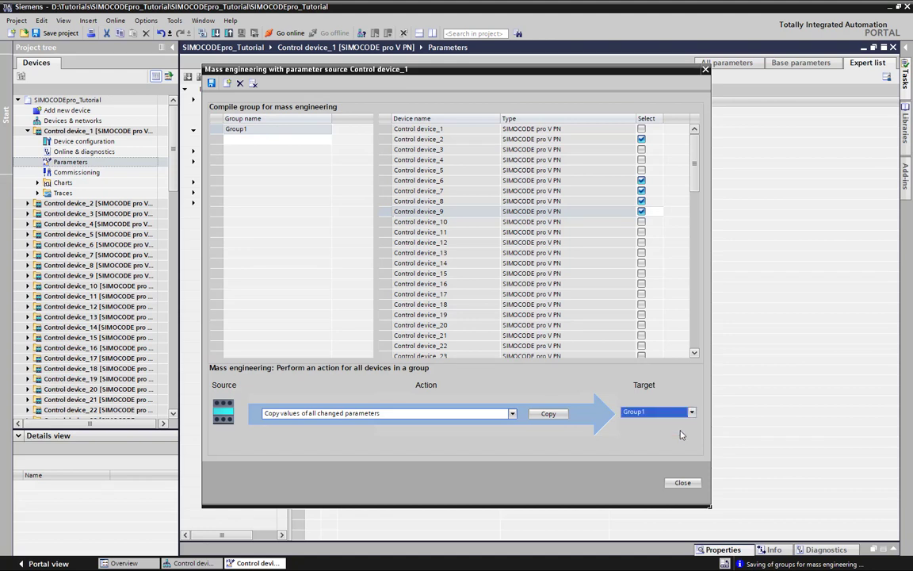
Run the copy of Control device_1's changed parameters to the Group1 devices
left_click(548, 414)
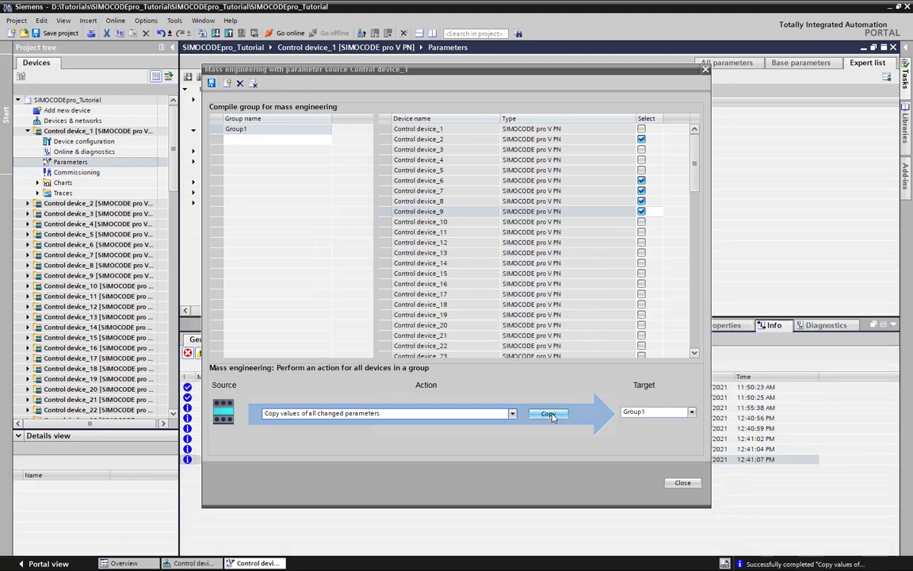
Close mass engineering, confirming Yes to save the group changes
left_click(684, 483)
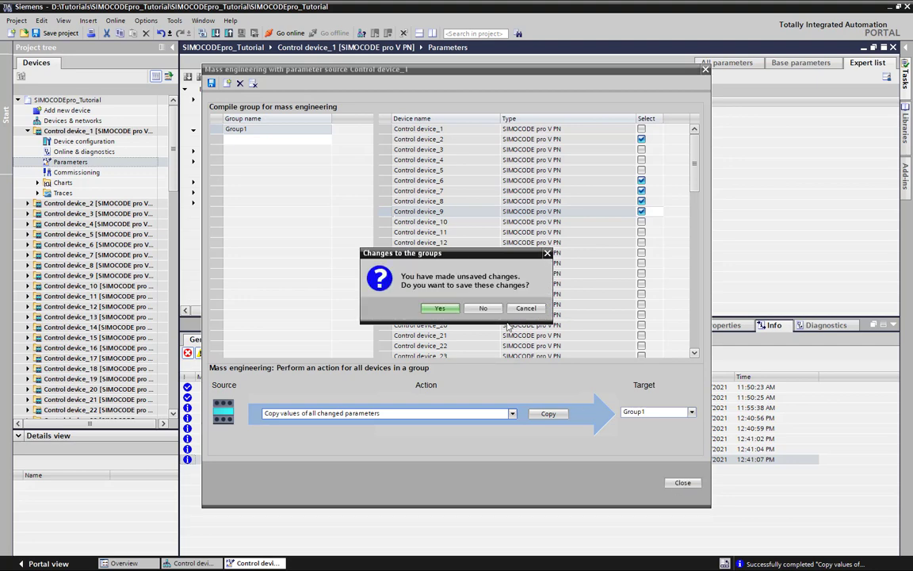
left_click(440, 309)
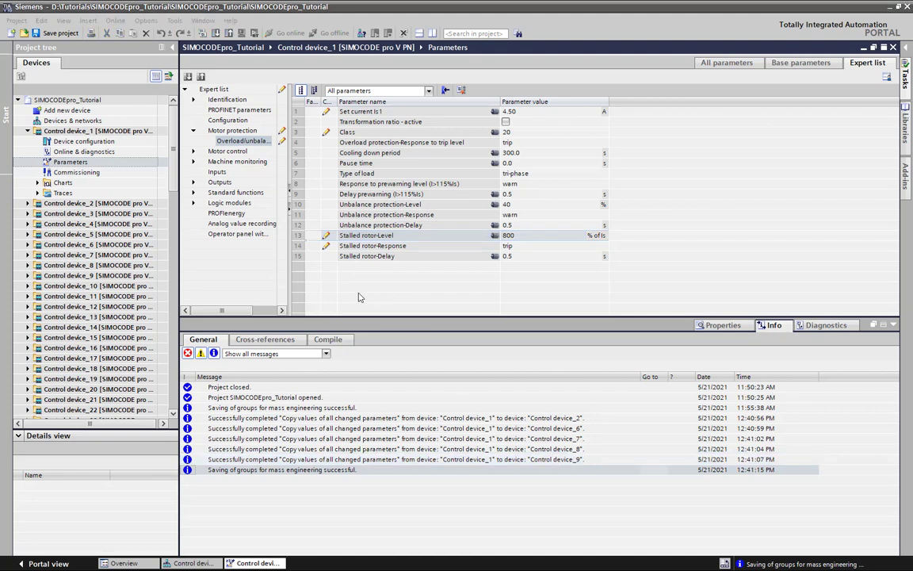
Save the SIMOCODEpro_Tutorial project
left_click(60, 34)
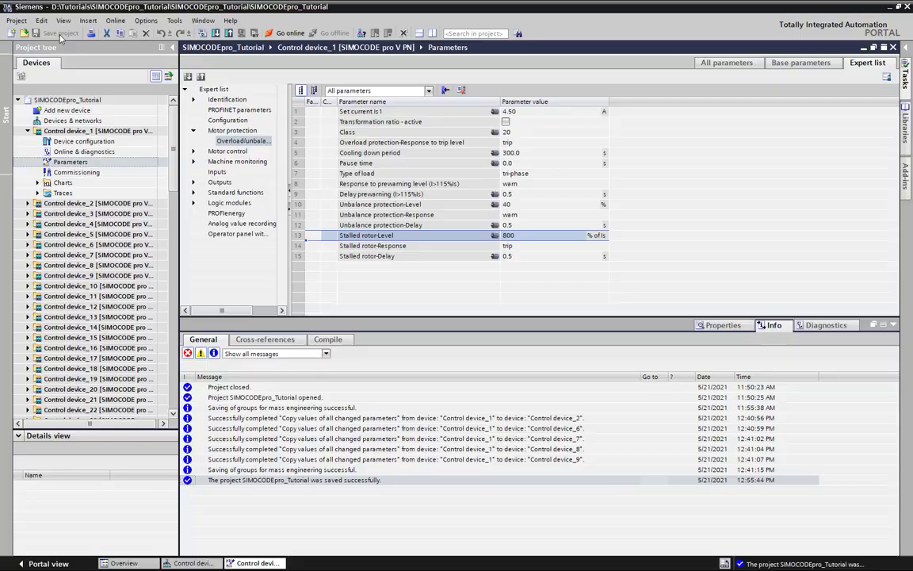